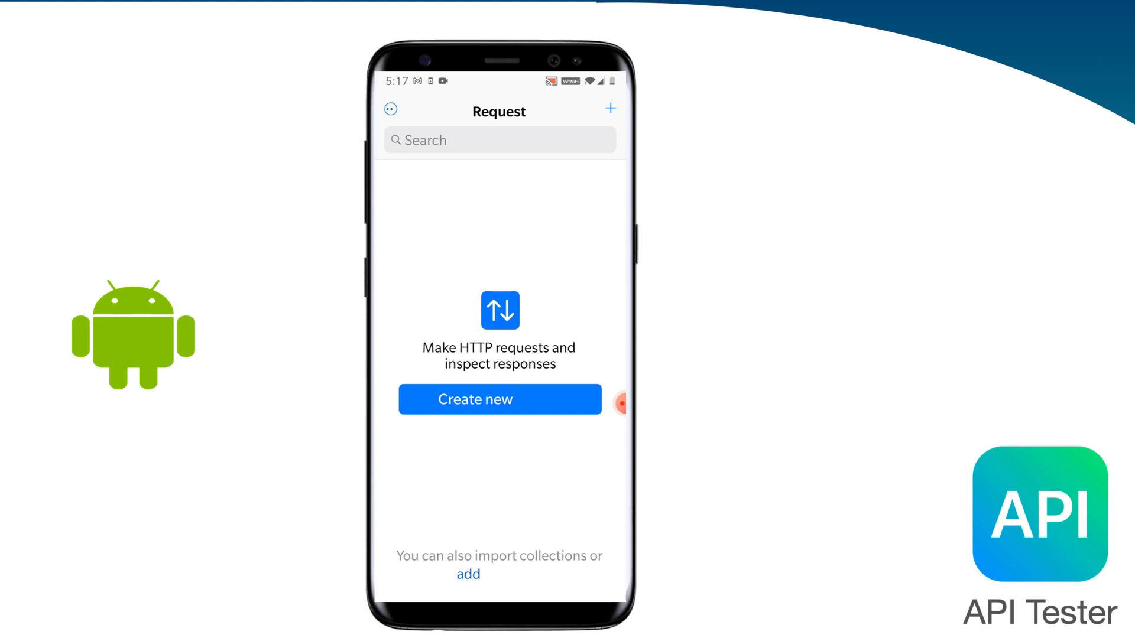
- Send the new GET request to api.coindesk.com/v1/bpi/currentprice.json and get a 200 response
left_click(390, 110)
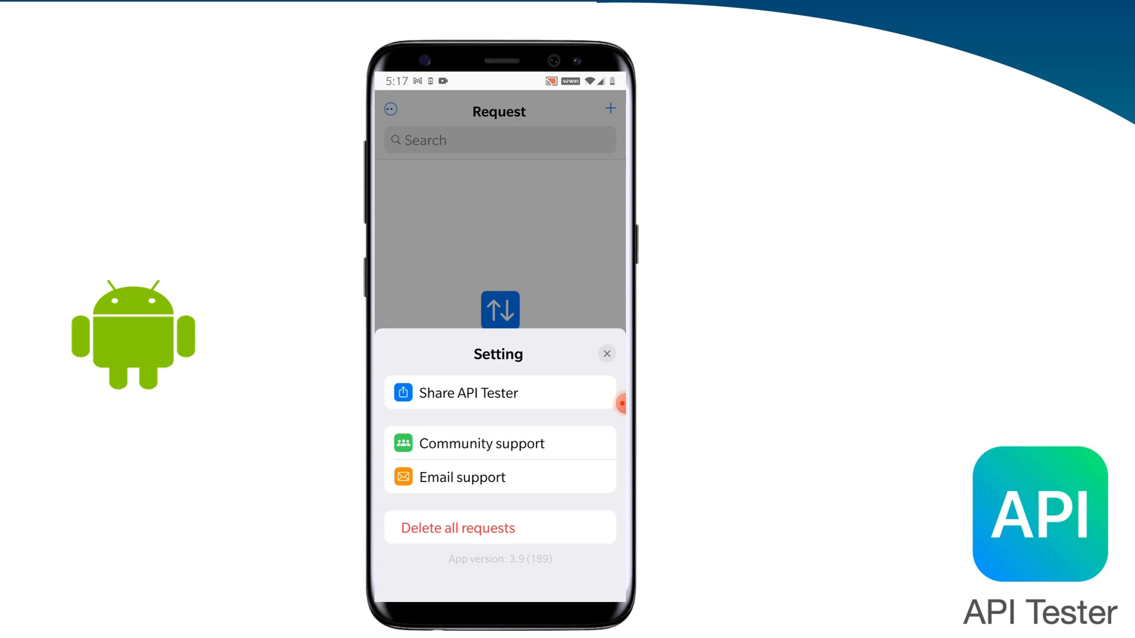
key("Escape")
left_click(620, 403)
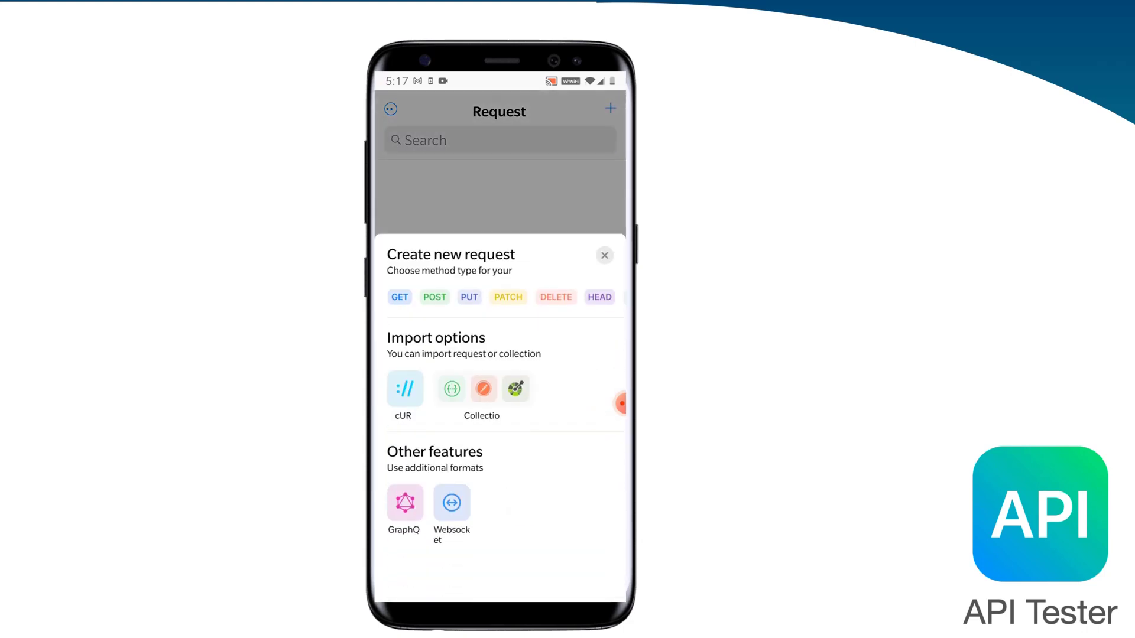
key("Escape")
left_click(621, 404)
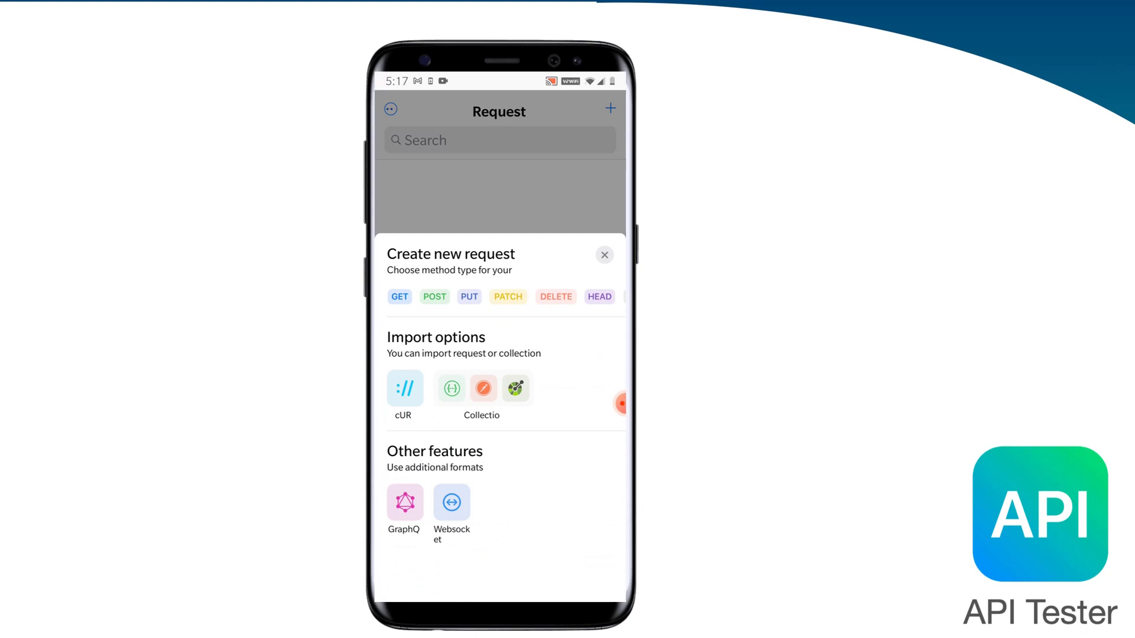
key("Escape")
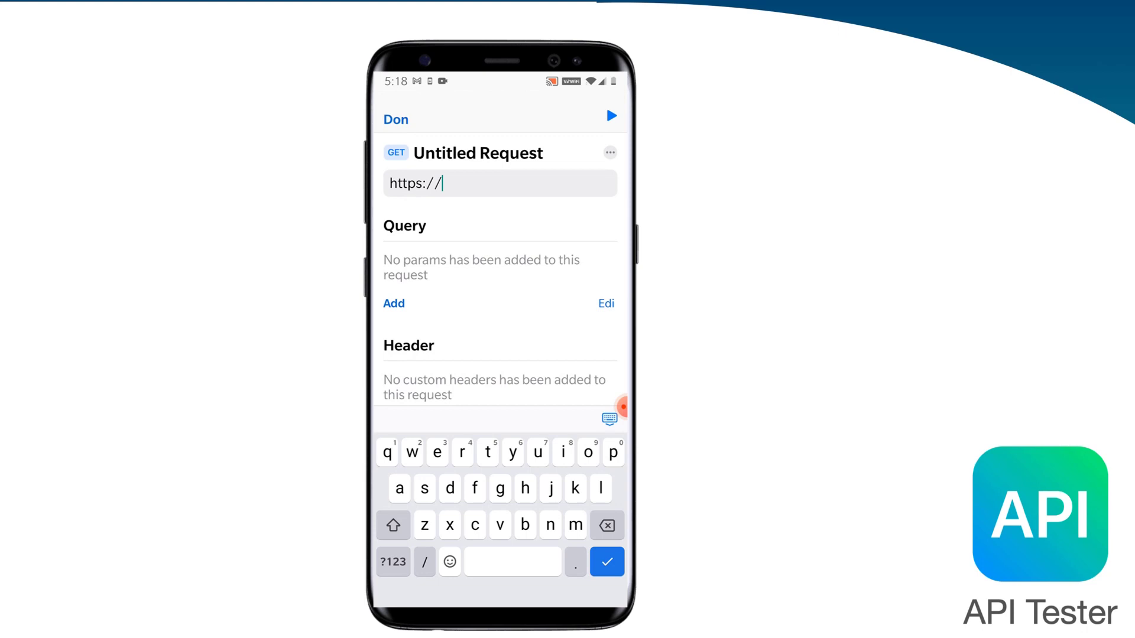
type("api.coin")
type("desk.com/")
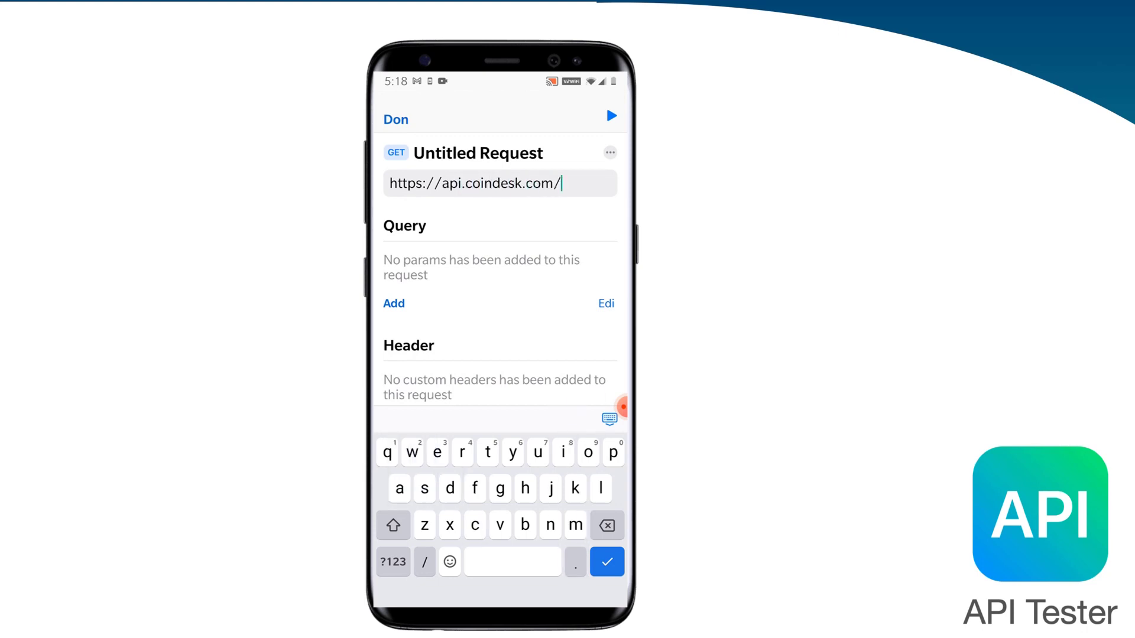
type("v1/")
type("bpi/curren")
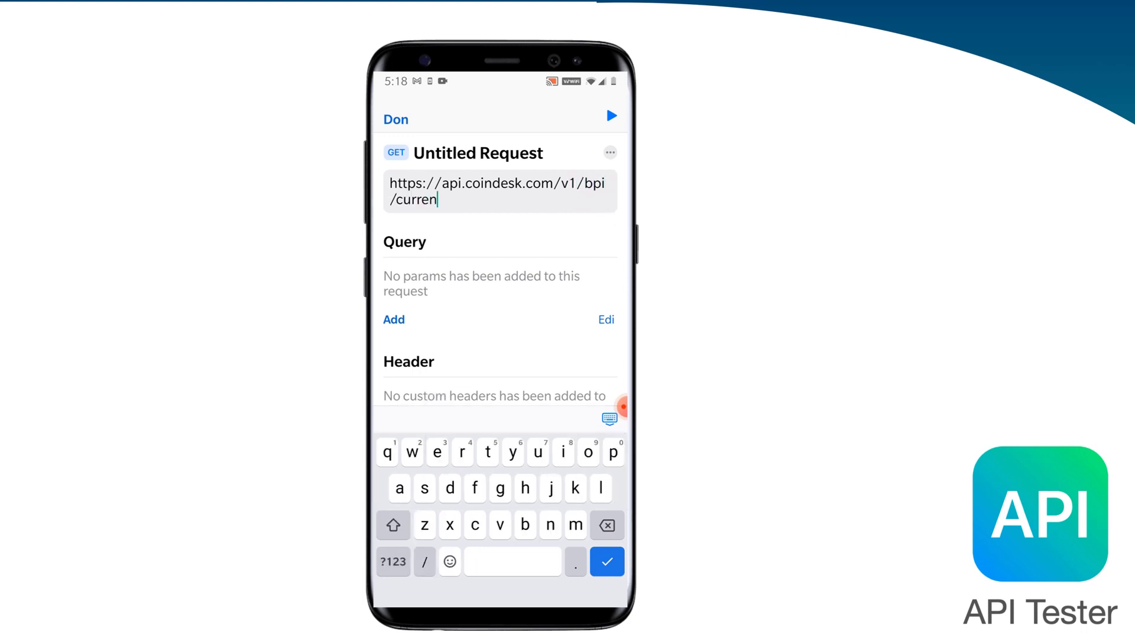
type("tprice.jso")
type("n")
left_click(611, 116)
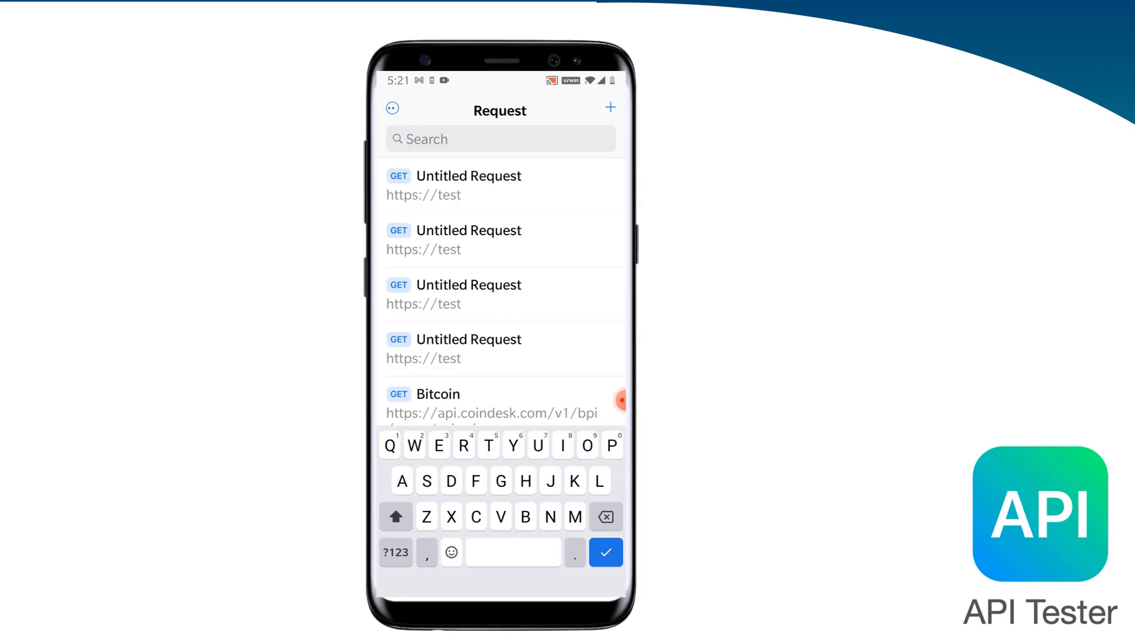
type("Bit")
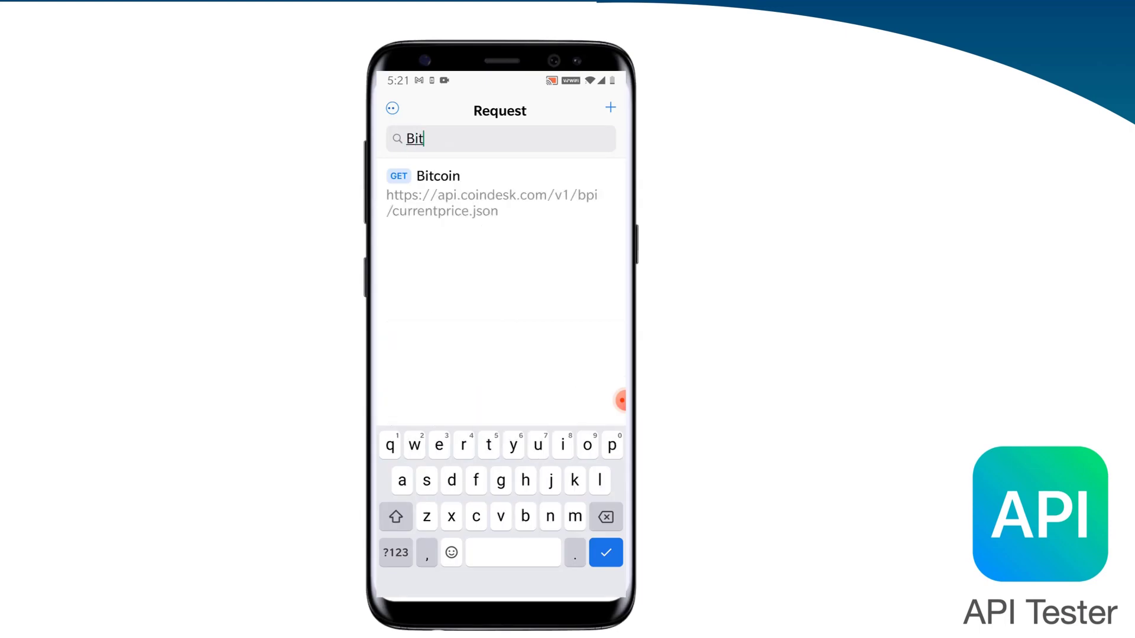
- Clear the 'Bit' search filter so all saved requests are listed
key("Return")
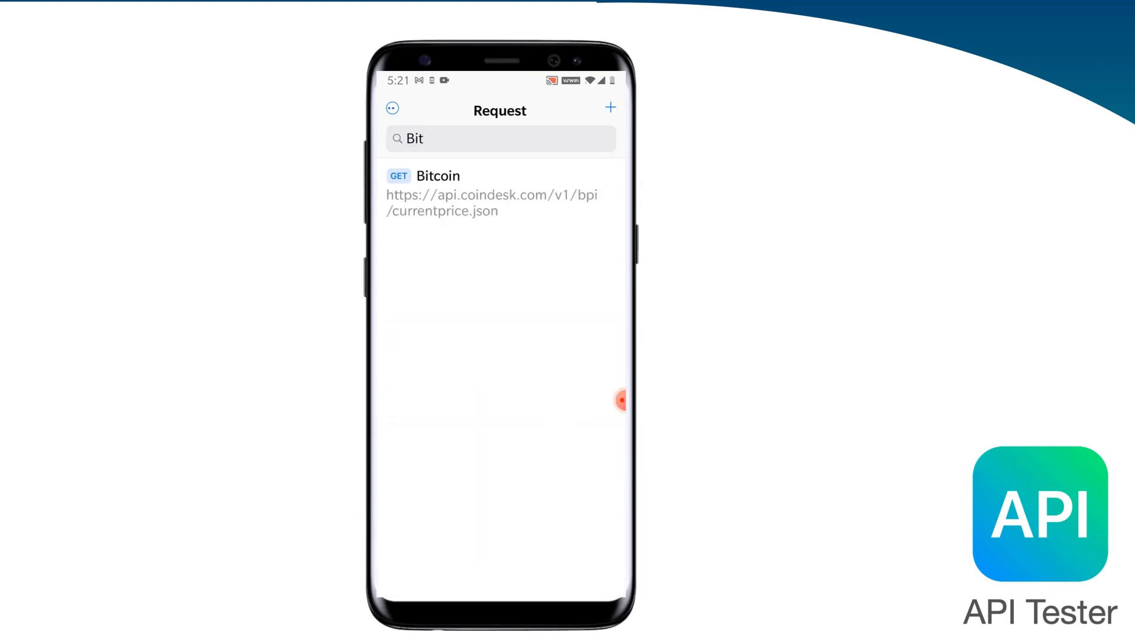
left_click(392, 109)
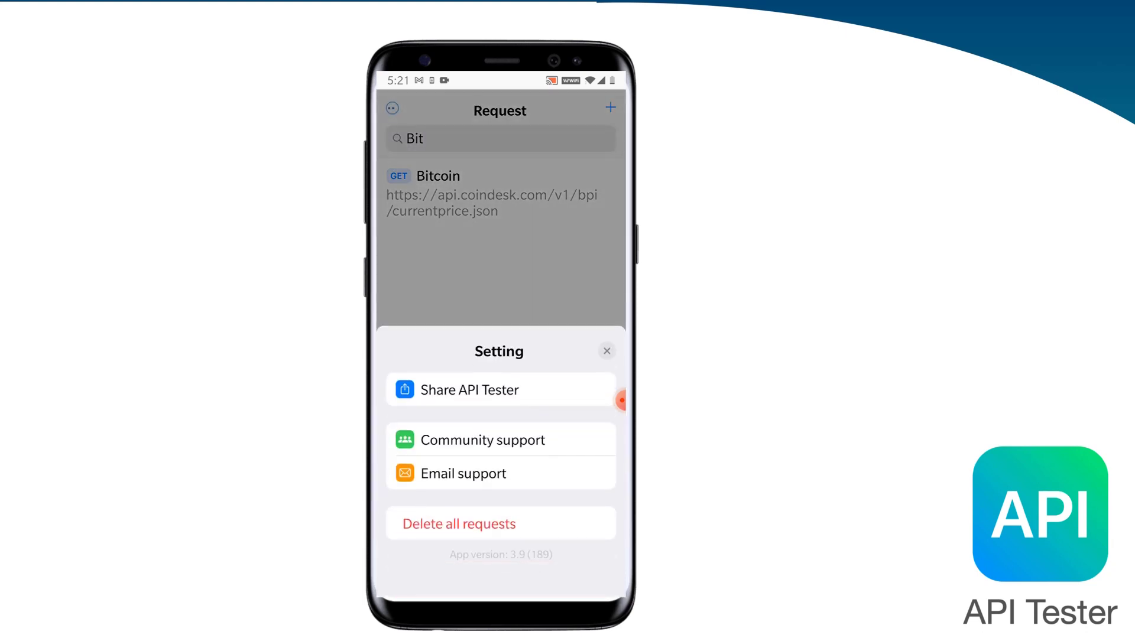
left_click(605, 362)
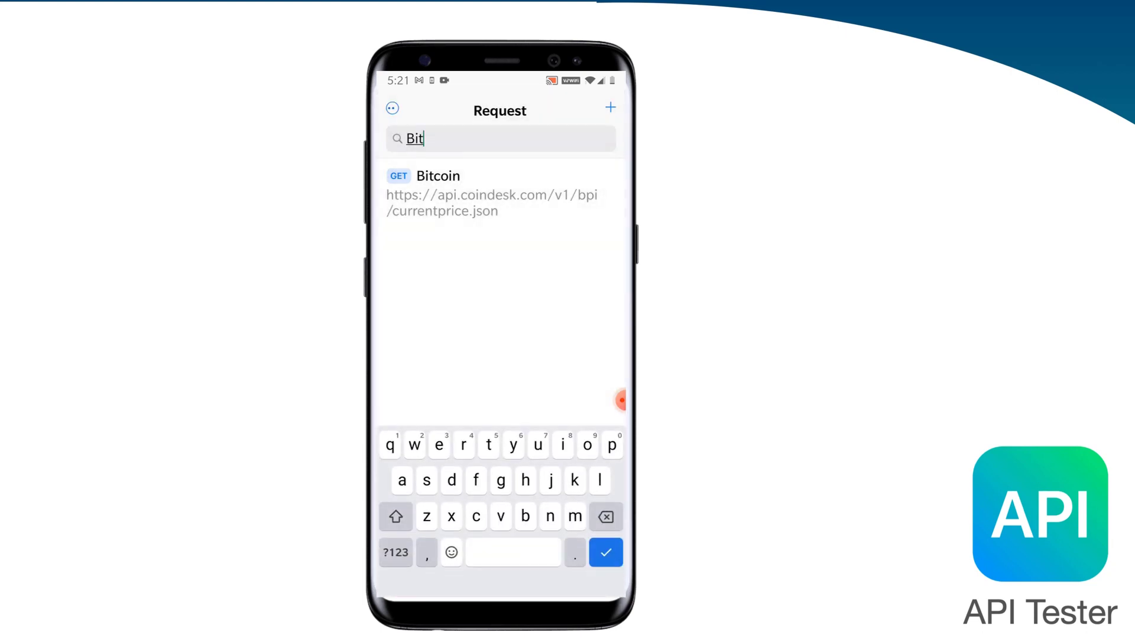
key("BackSpace")
key("BackSpace")
key("BackSpace")
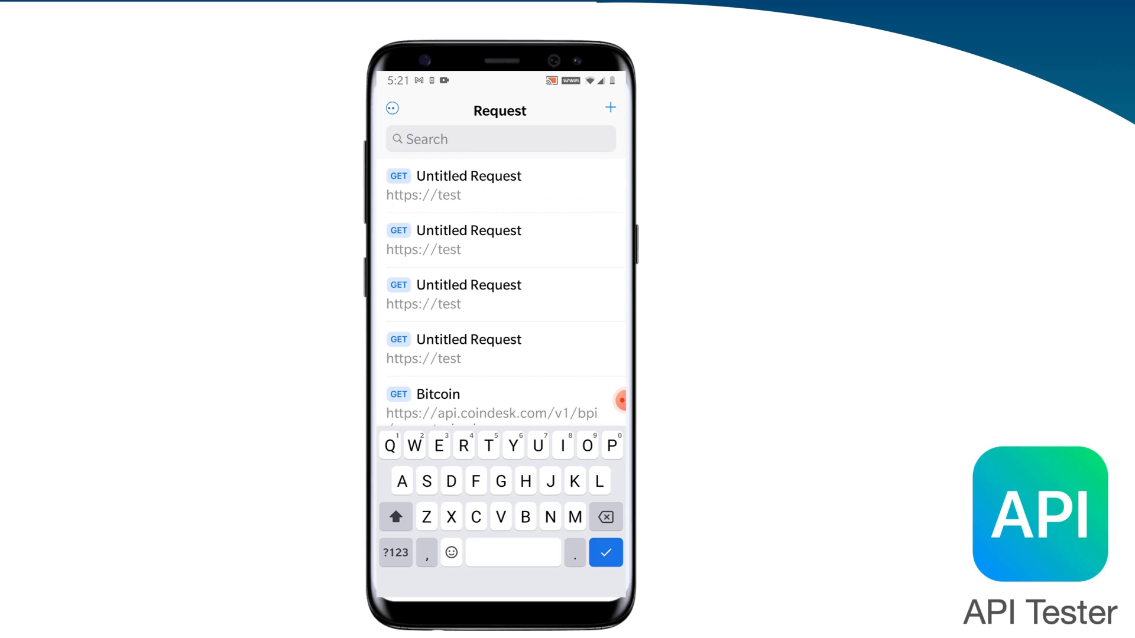
- Delete one of the duplicate Untitled Request entries
left_click(426, 240)
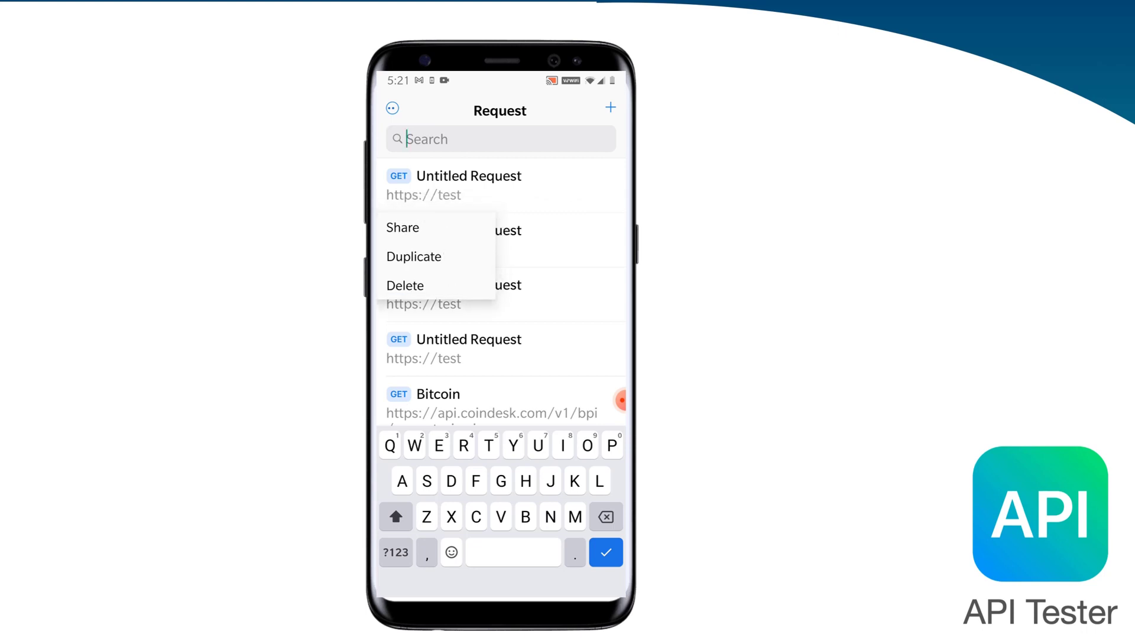
left_click(406, 284)
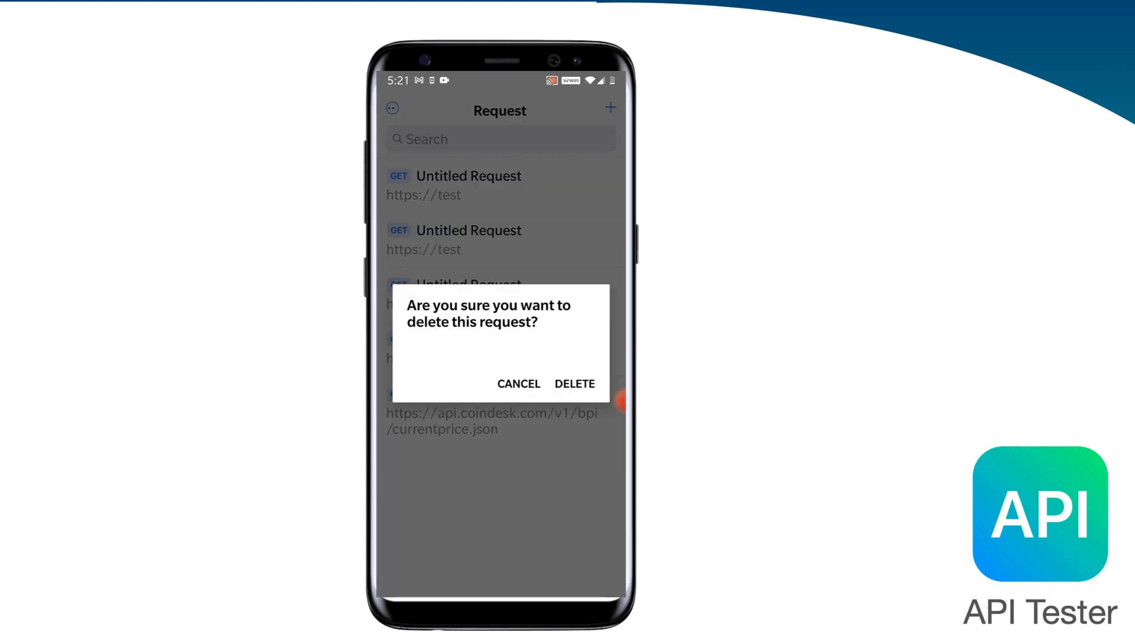
left_click(575, 383)
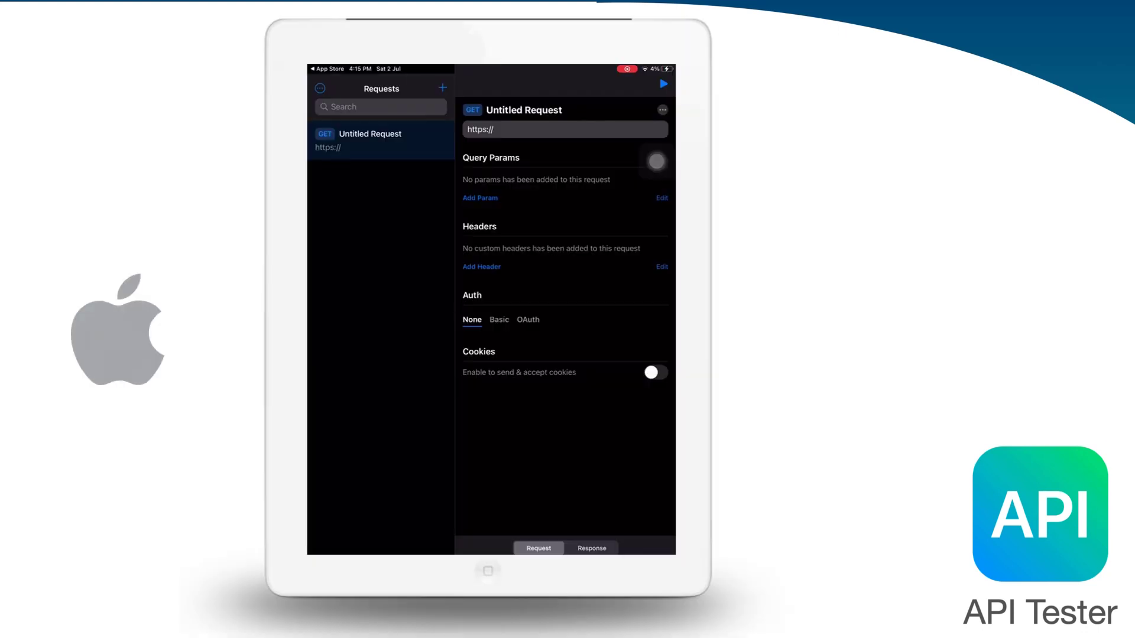
- On the iPad, send the untitled request to api.coindesk.com/v1/bpi/currentprice.json for USD, GBP, EUR prices
left_click(564, 129)
type("api.coindesk")
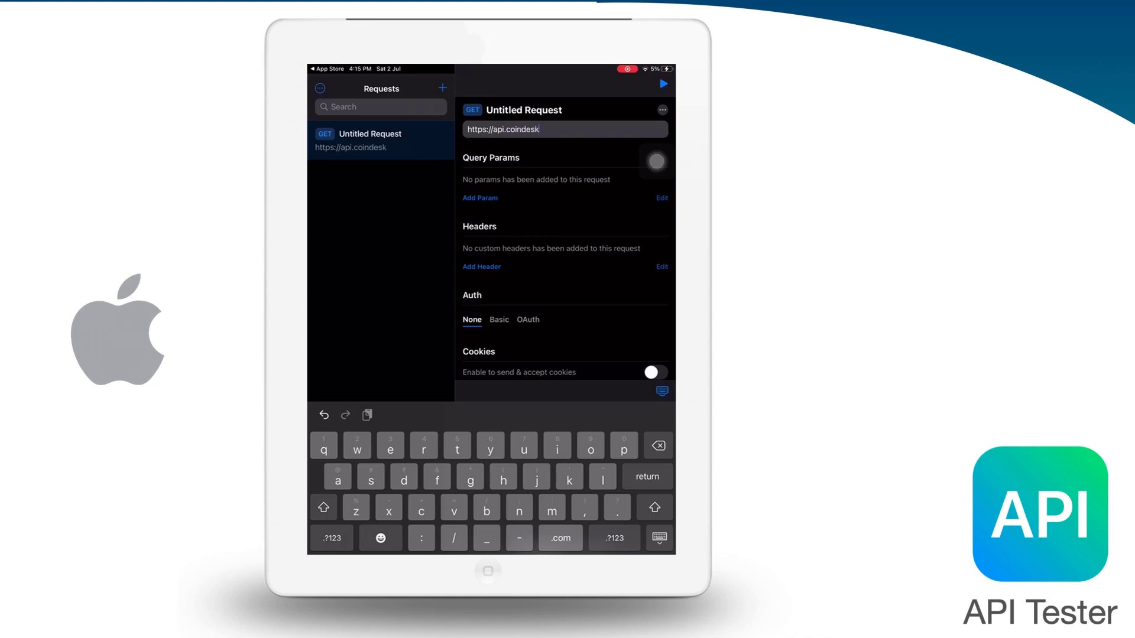
type(".com/v1/bpi/")
type("currentprice.json")
left_click(663, 83)
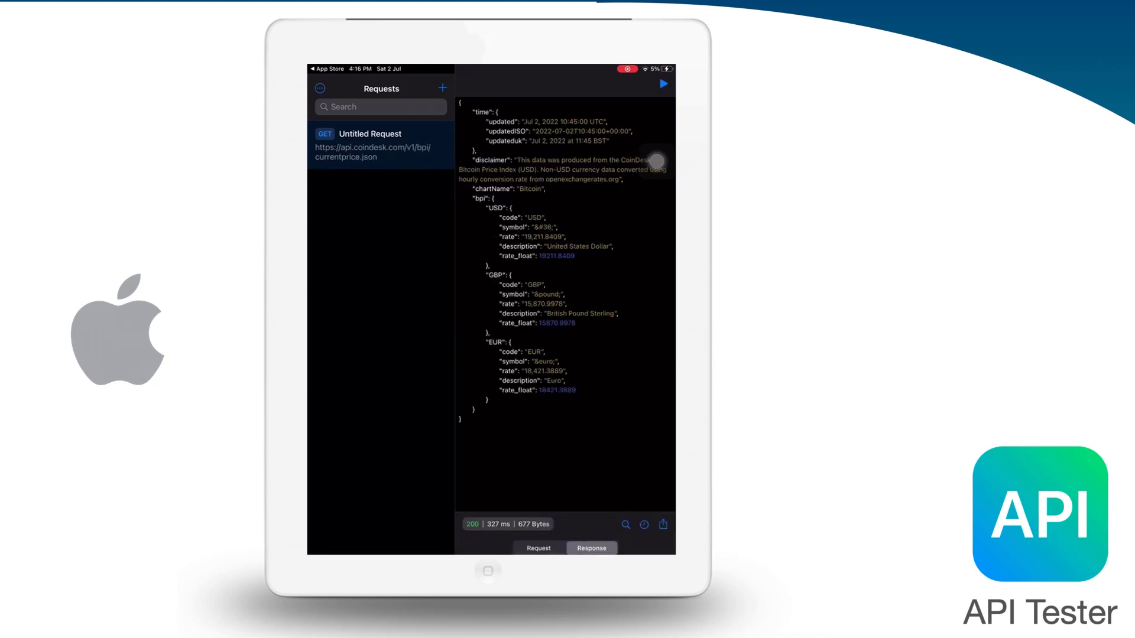